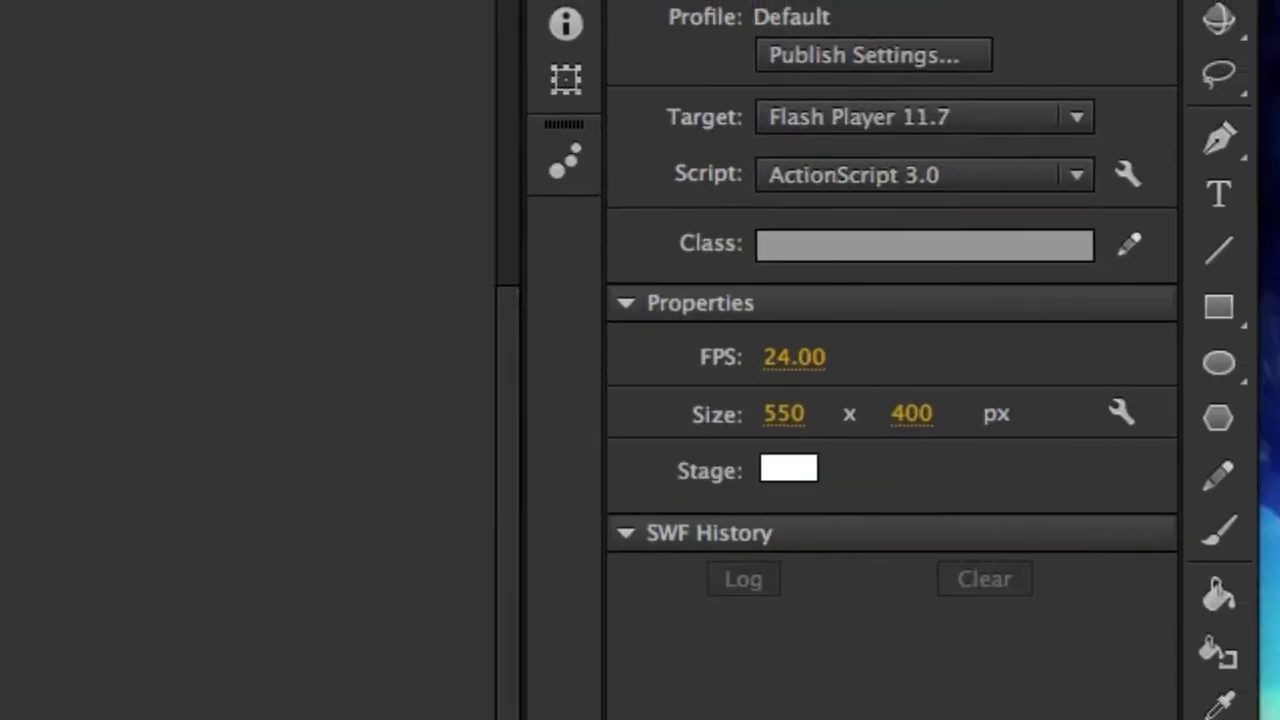
# Draw a cyan circle with the Oval tool near the stage's top-left corner.
pyautogui.click(1220, 366)
pyautogui.click(1221, 364)
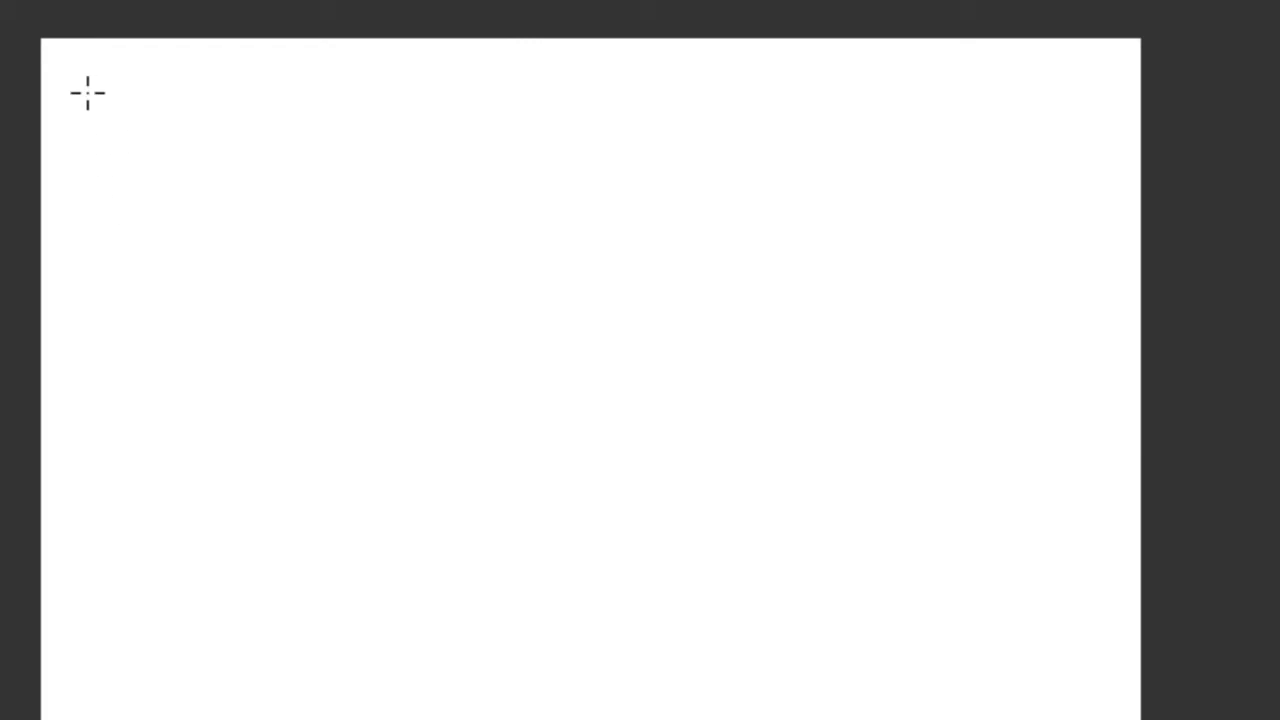
pyautogui.moveTo(109, 109); pyautogui.dragTo(334, 338)
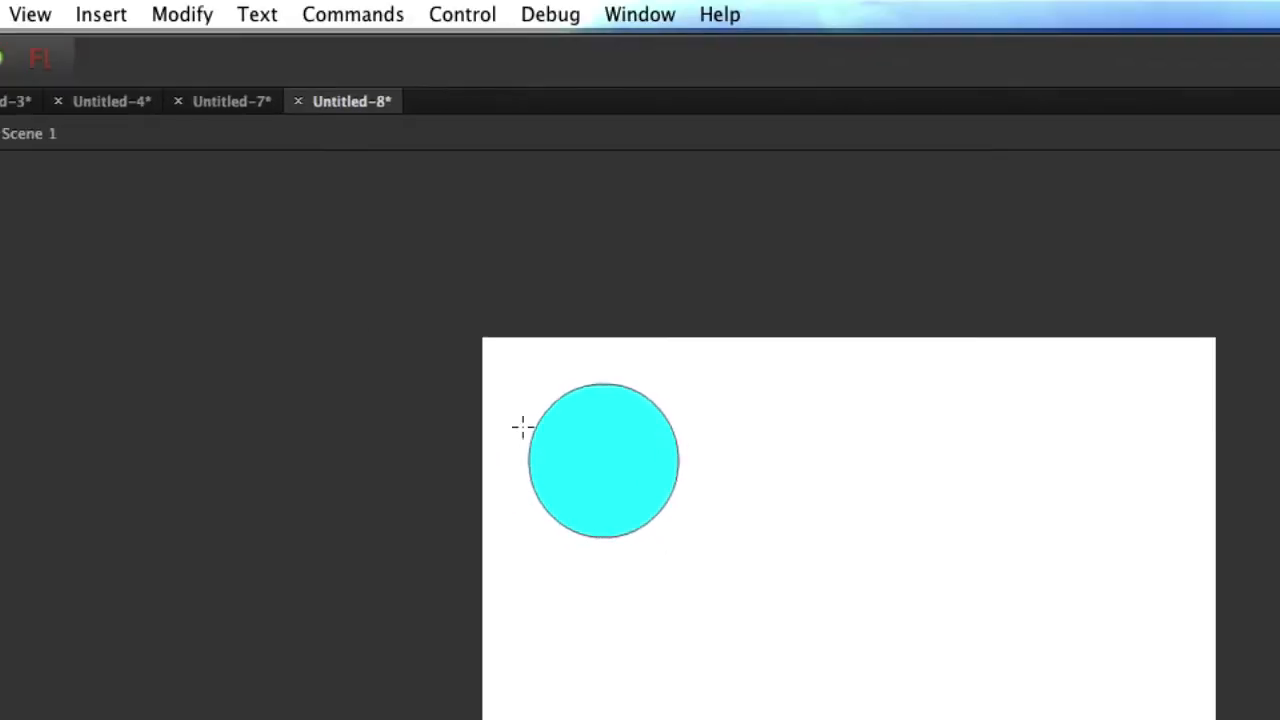
# Marquee-select the whole circle, fill and outline, with the Selection tool.
pyautogui.click(165, 12)
pyautogui.moveTo(257, 14)
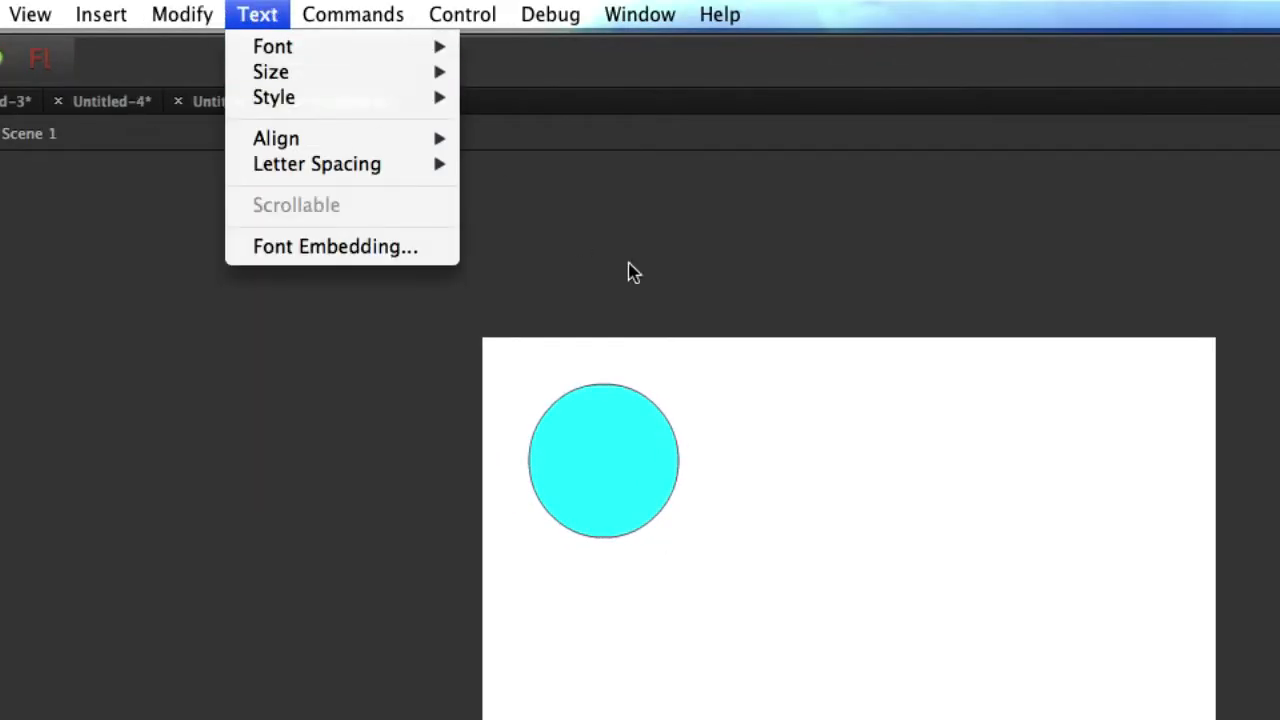
pyautogui.click(629, 265)
pyautogui.click(1228, 127)
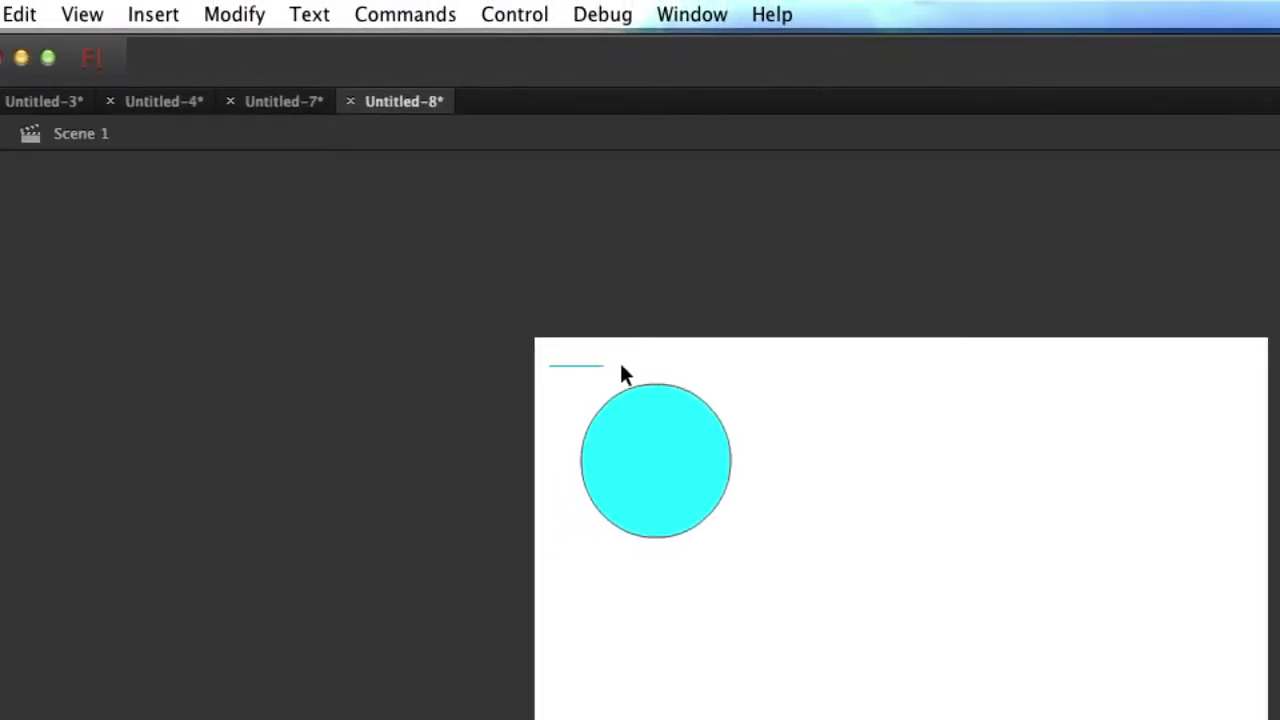
pyautogui.moveTo(621, 373); pyautogui.dragTo(790, 562)
# Convert the selected circle into a Movie Clip symbol named layer1.
pyautogui.click(242, 14)
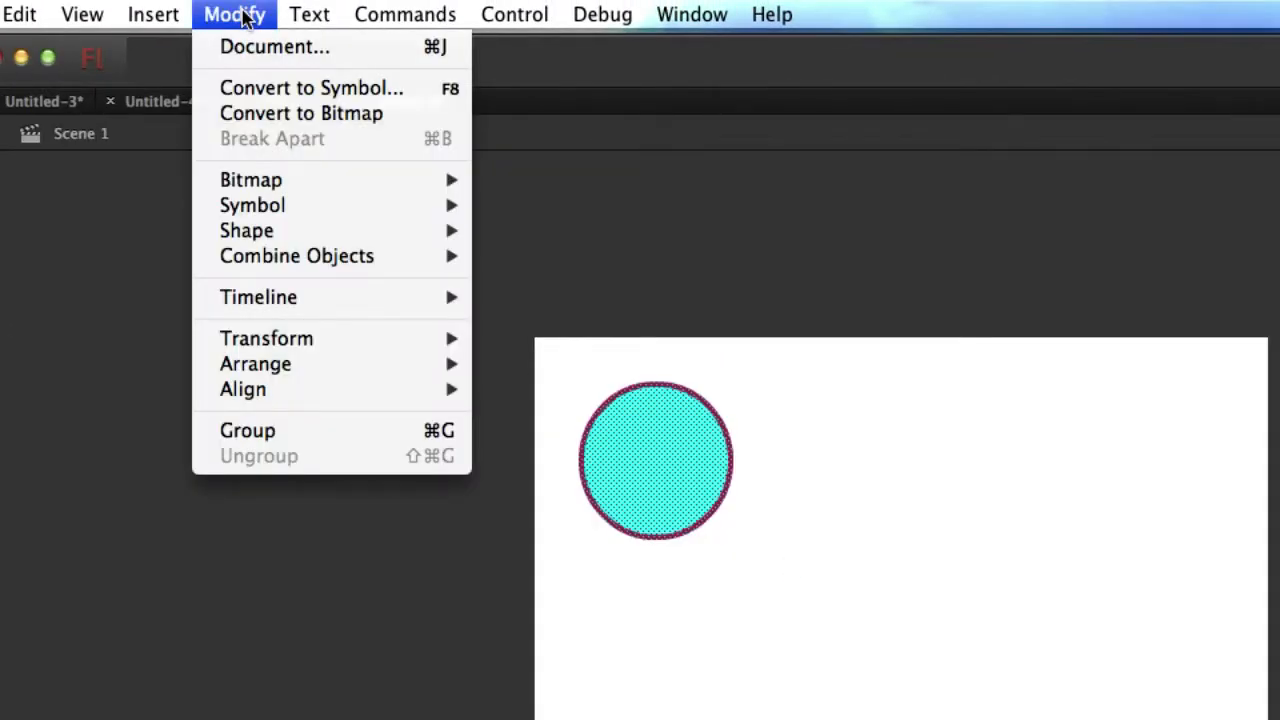
pyautogui.click(251, 89)
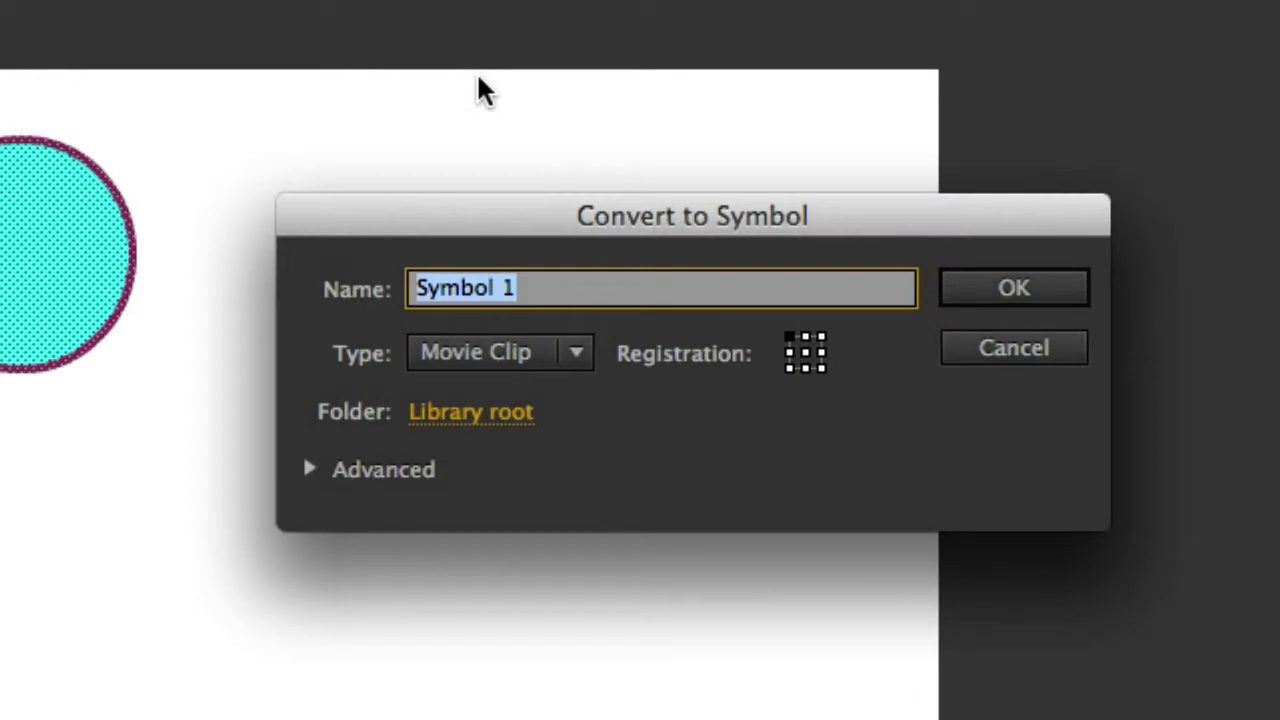
pyautogui.write('layer1')
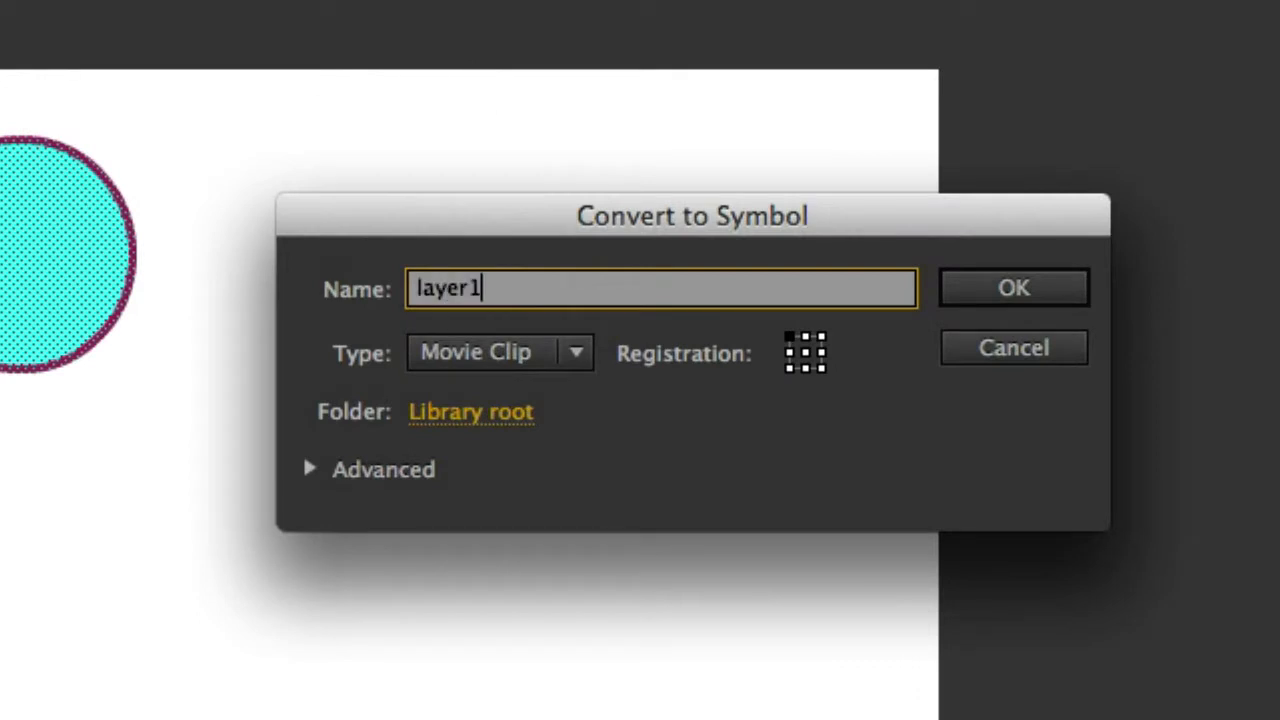
pyautogui.click(1015, 290)
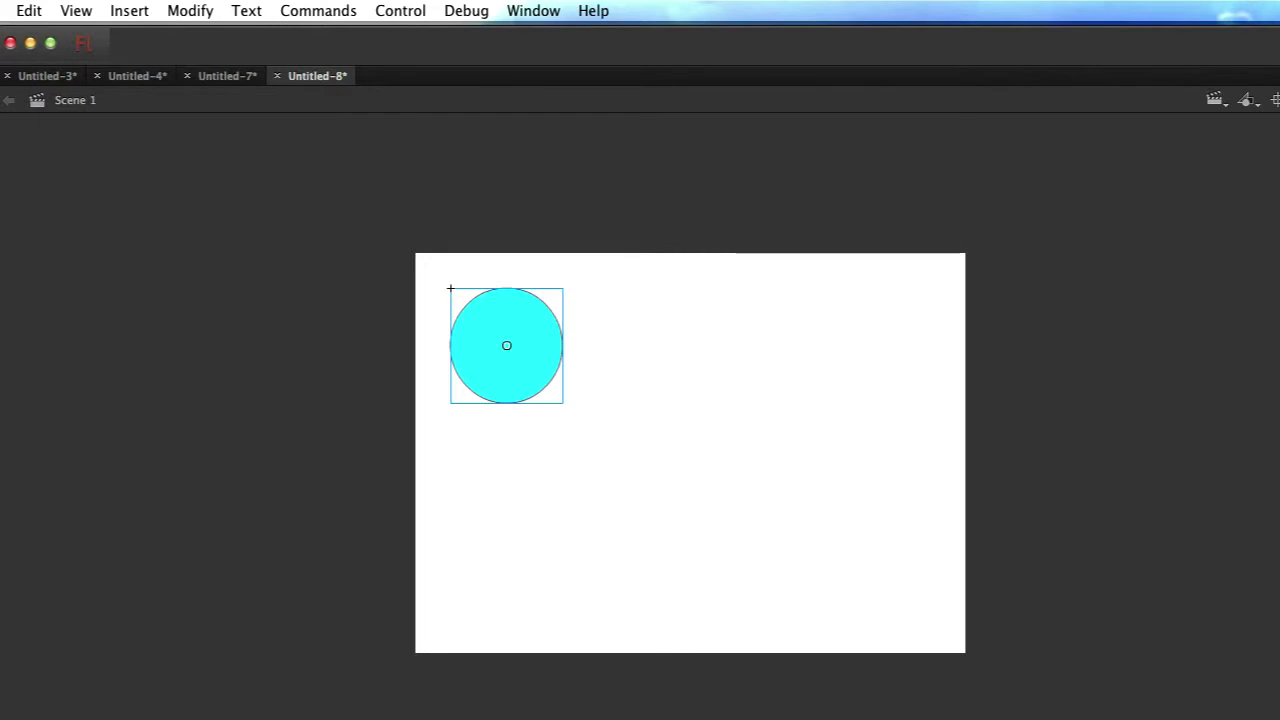
# Extend Layer 1 to frame 24 and apply a motion tween to its span.
pyautogui.click(643, 532)
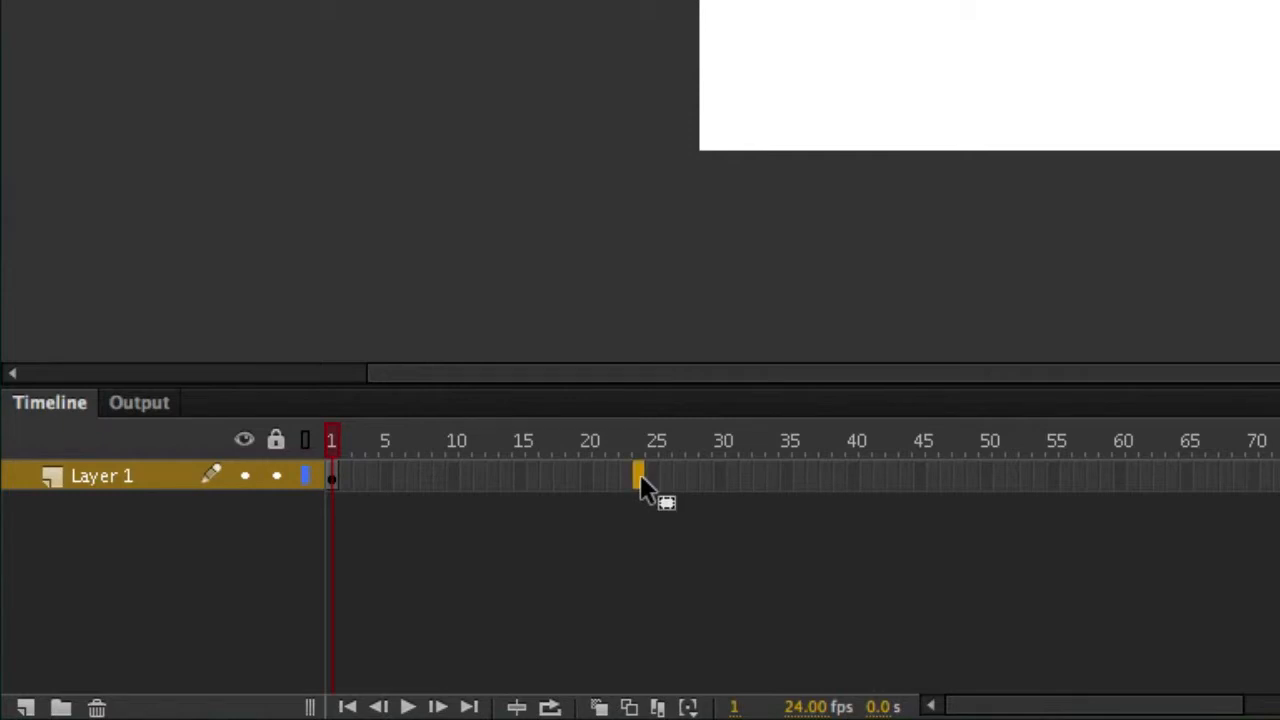
pyautogui.press('F5')
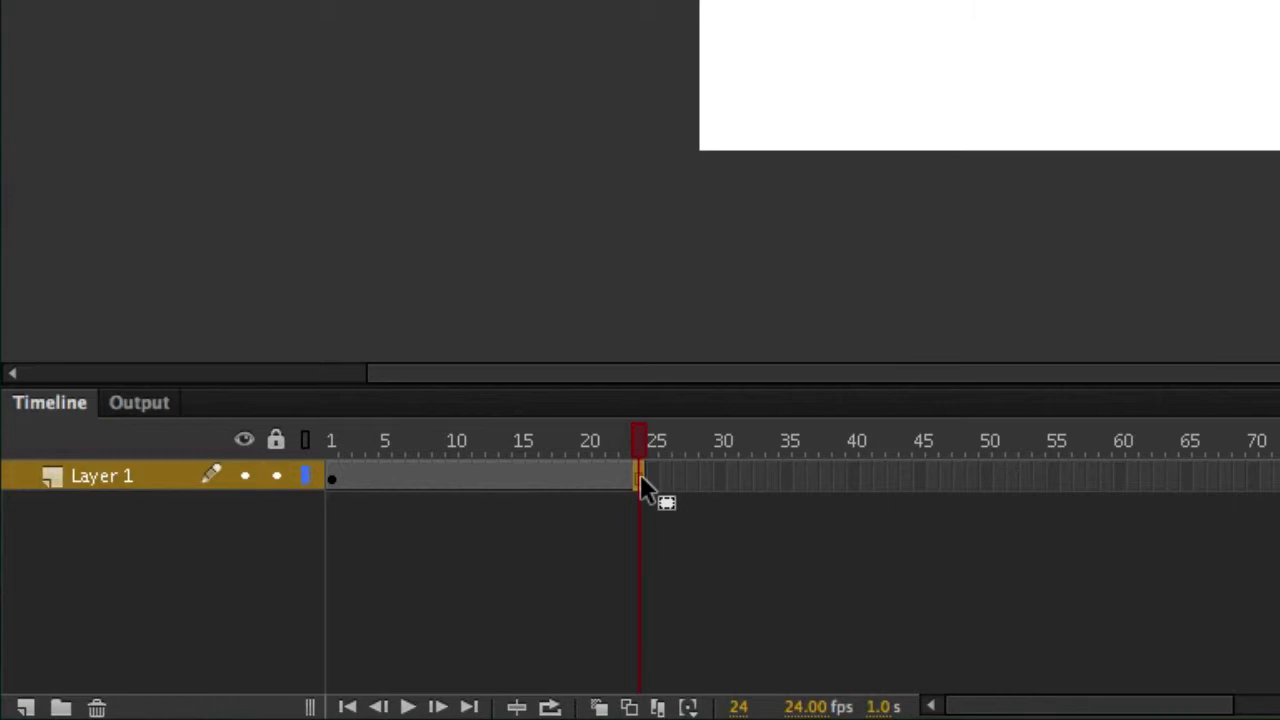
pyautogui.rightClick(582, 476)
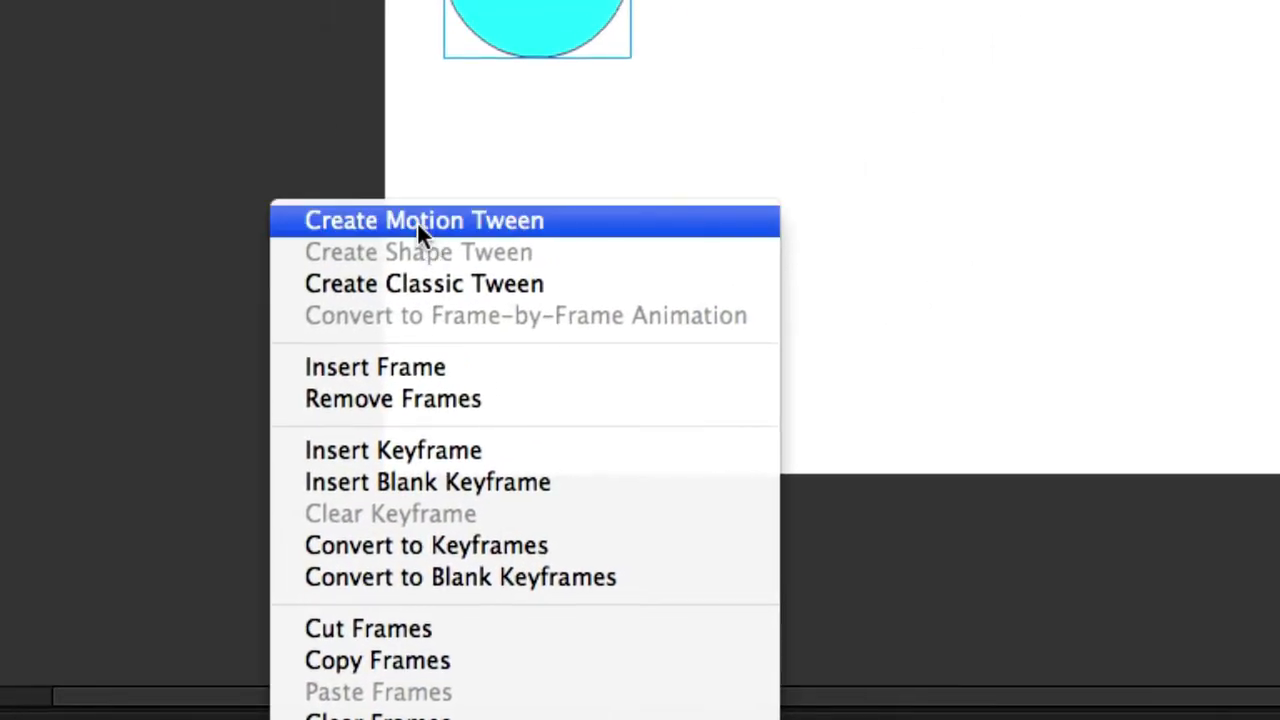
pyautogui.click(417, 221)
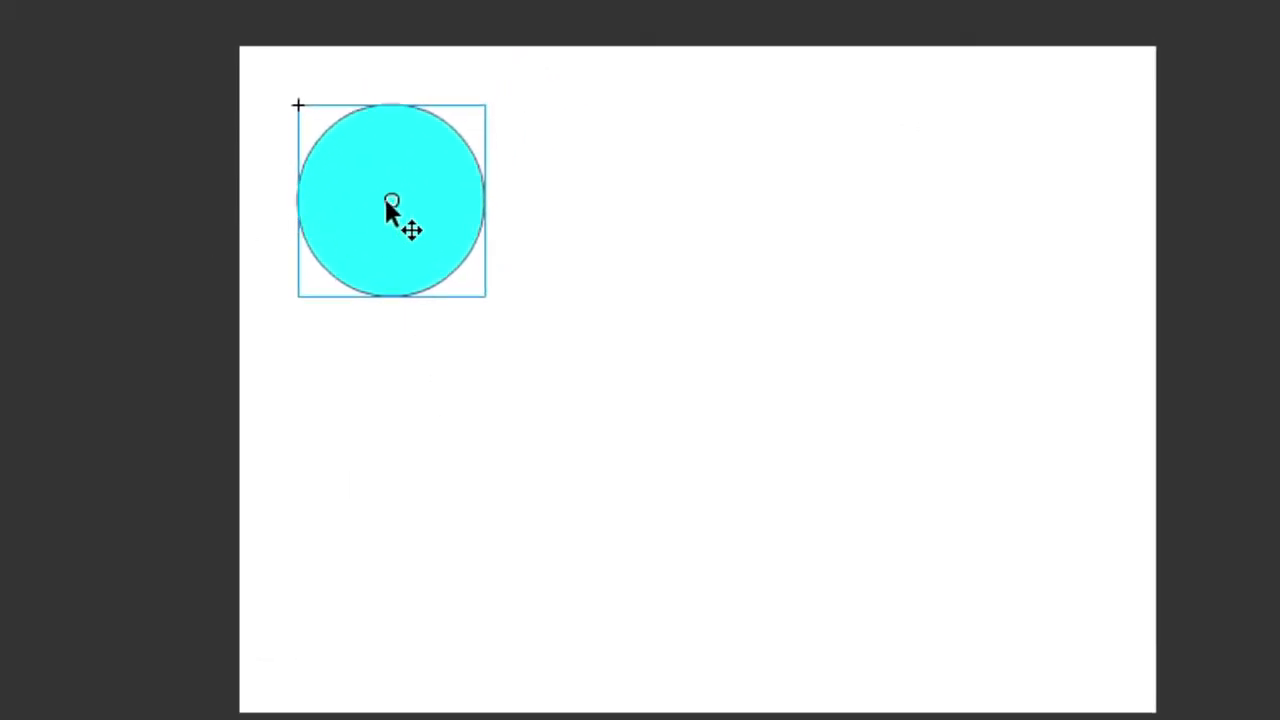
# Move the circle to the stage's right side to end the tween, then test the movie.
pyautogui.moveTo(398, 190); pyautogui.dragTo(998, 190)
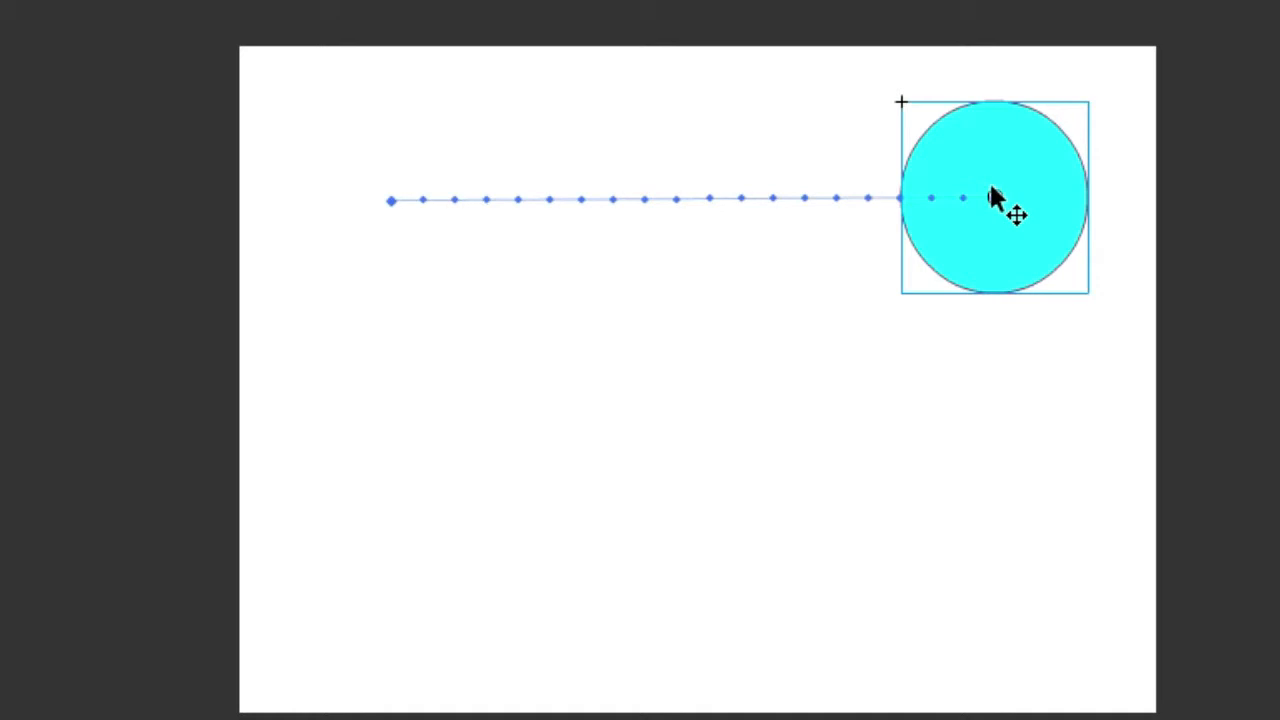
pyautogui.press('super+Return')
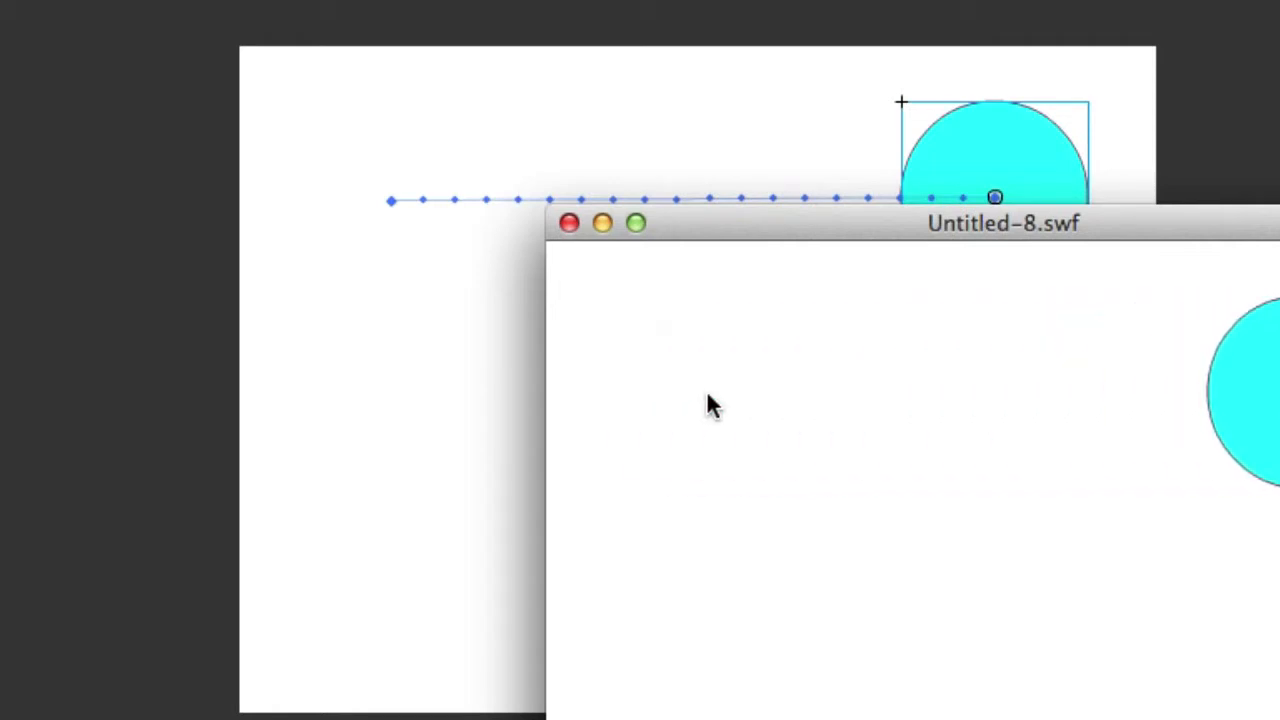
# Close the preview, add Layer 2 above Layer 1, and place a keyframe at frame 48.
pyautogui.click(567, 224)
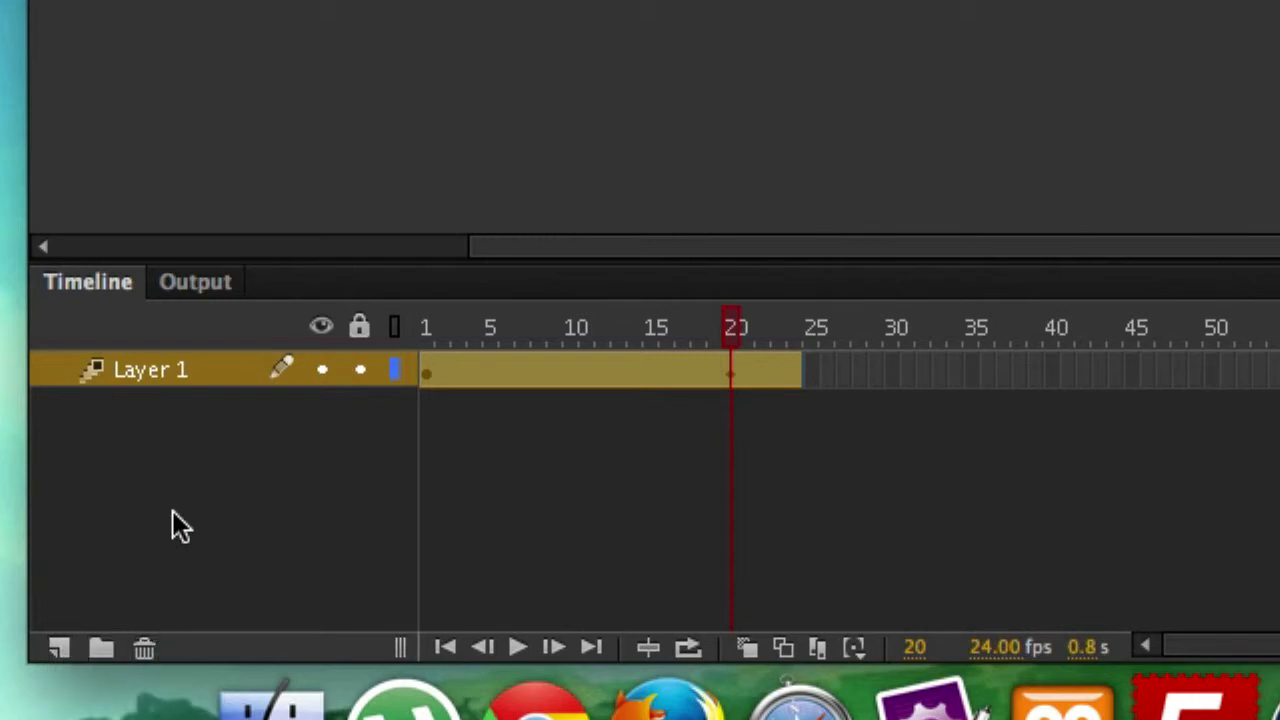
pyautogui.click(59, 647)
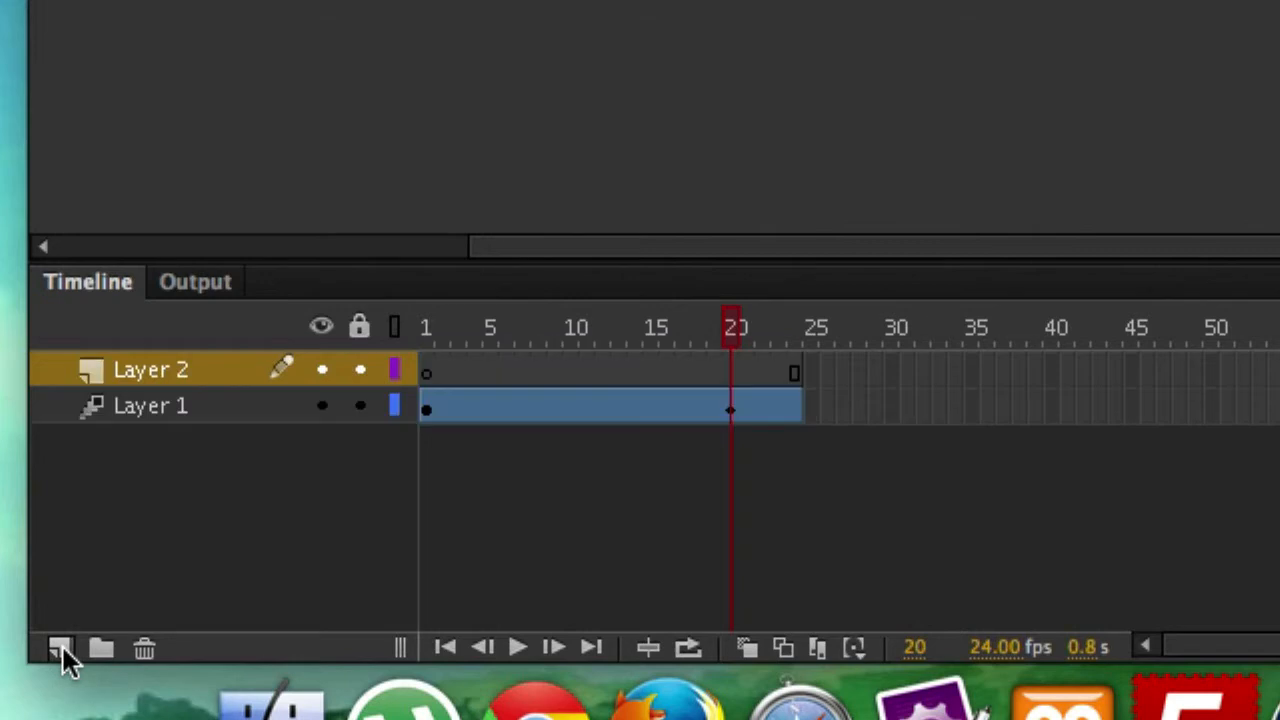
pyautogui.click(793, 370)
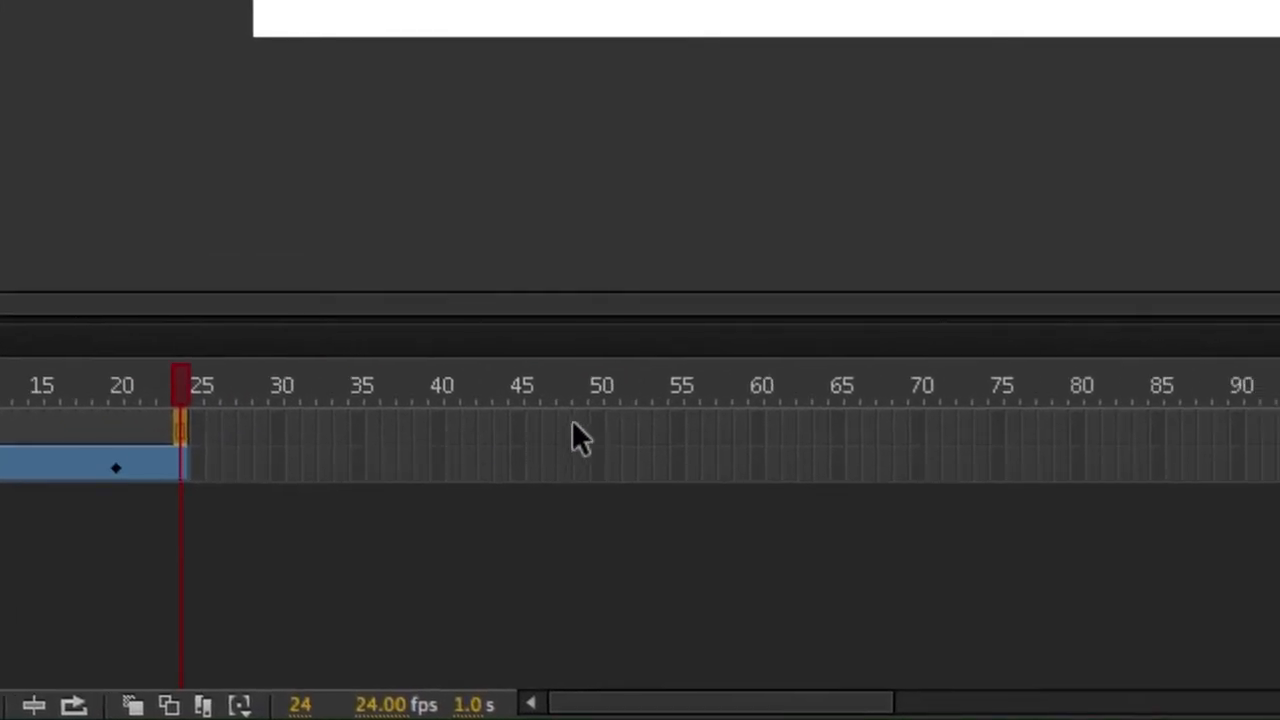
pyautogui.moveTo(574, 421); pyautogui.dragTo(567, 421)
pyautogui.moveTo(567, 421); pyautogui.dragTo(567, 421)
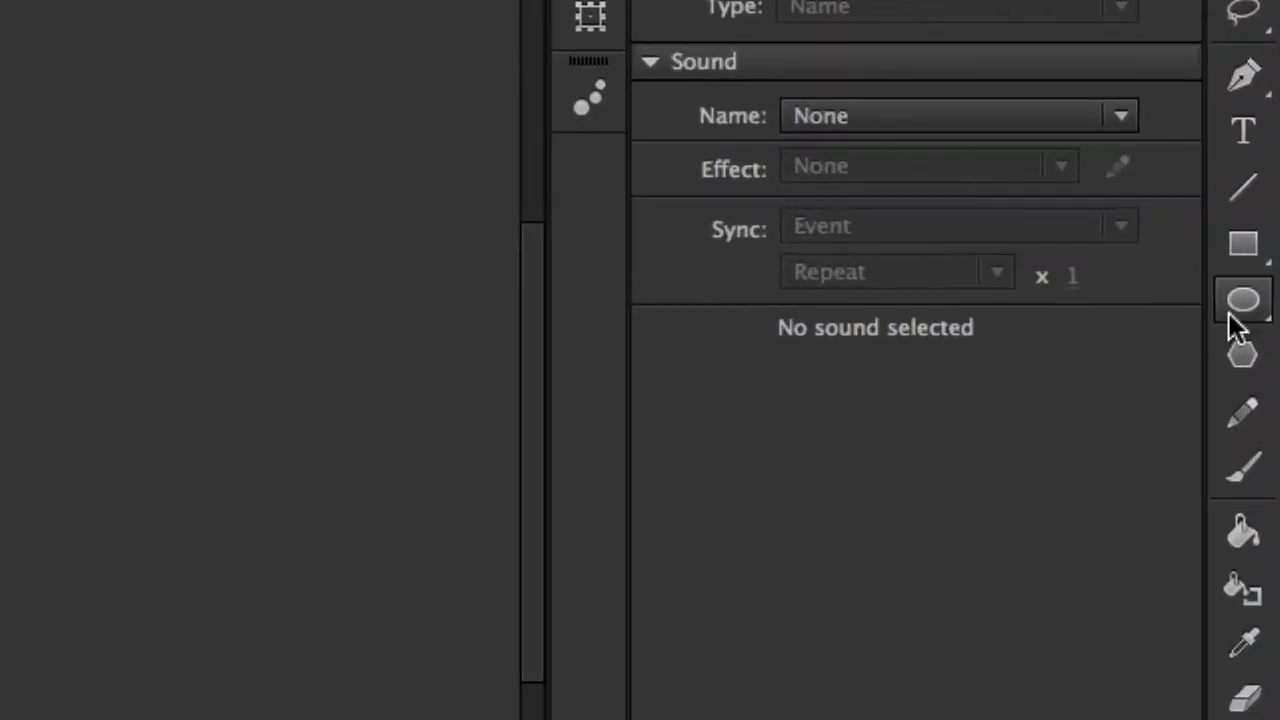
# Draw a second cyan circle near the stage's lower left and select it whole.
pyautogui.click(1250, 305)
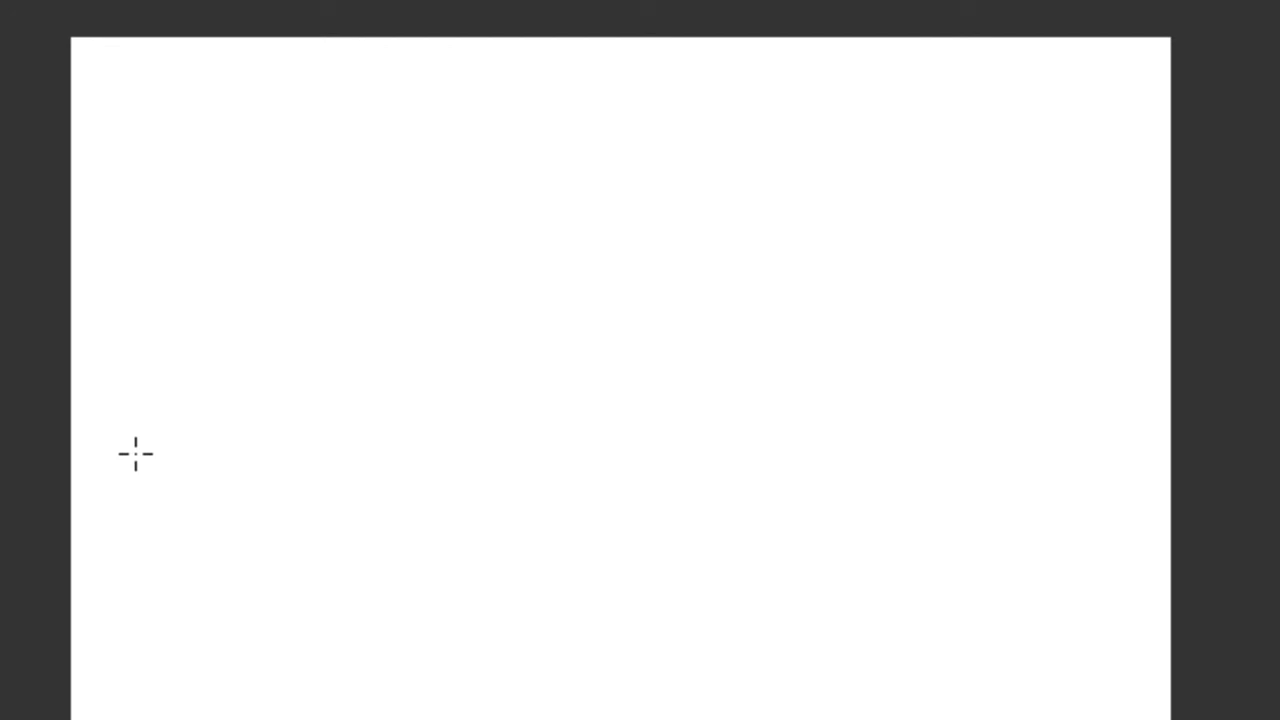
pyautogui.moveTo(135, 453)
pyautogui.mouseDown()
pyautogui.moveTo(309, 497)
pyautogui.moveTo(438, 636)
pyautogui.moveTo(460, 705)
pyautogui.moveTo(428, 718)
pyautogui.mouseUp()
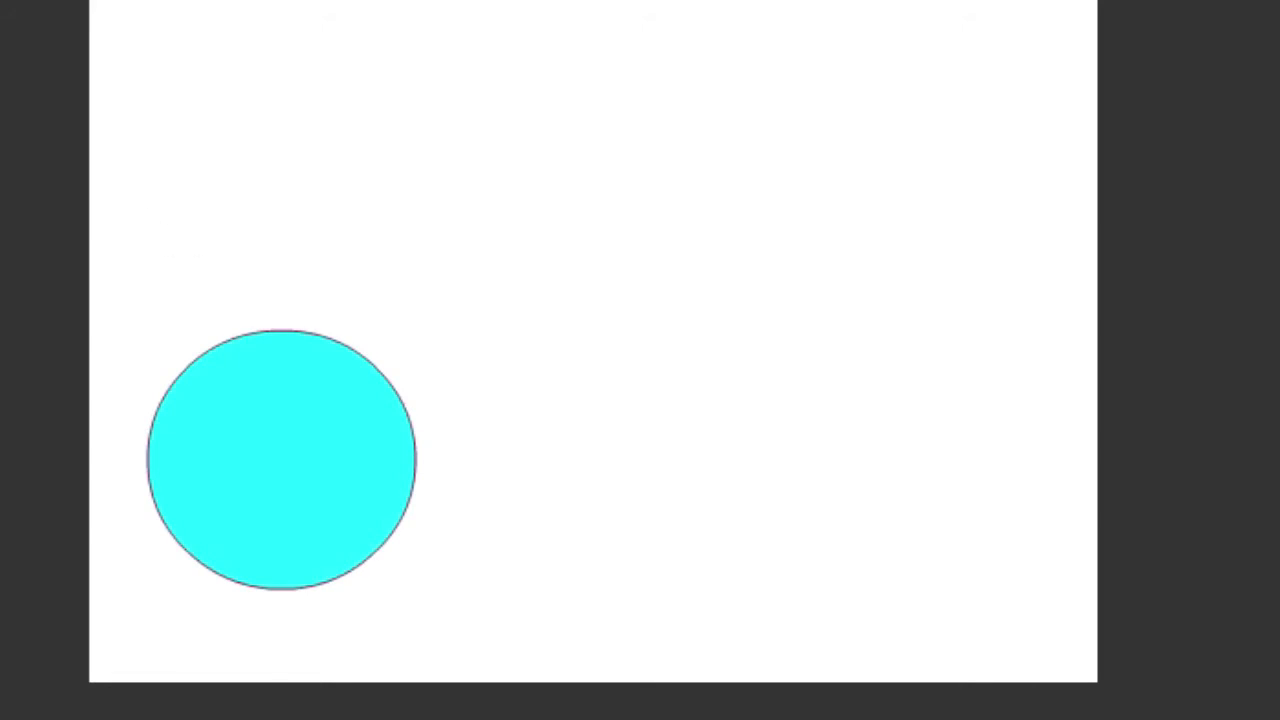
pyautogui.moveTo(104, 283)
pyautogui.mouseDown()
pyautogui.moveTo(323, 349)
pyautogui.moveTo(457, 574)
pyautogui.moveTo(457, 643)
pyautogui.mouseUp()
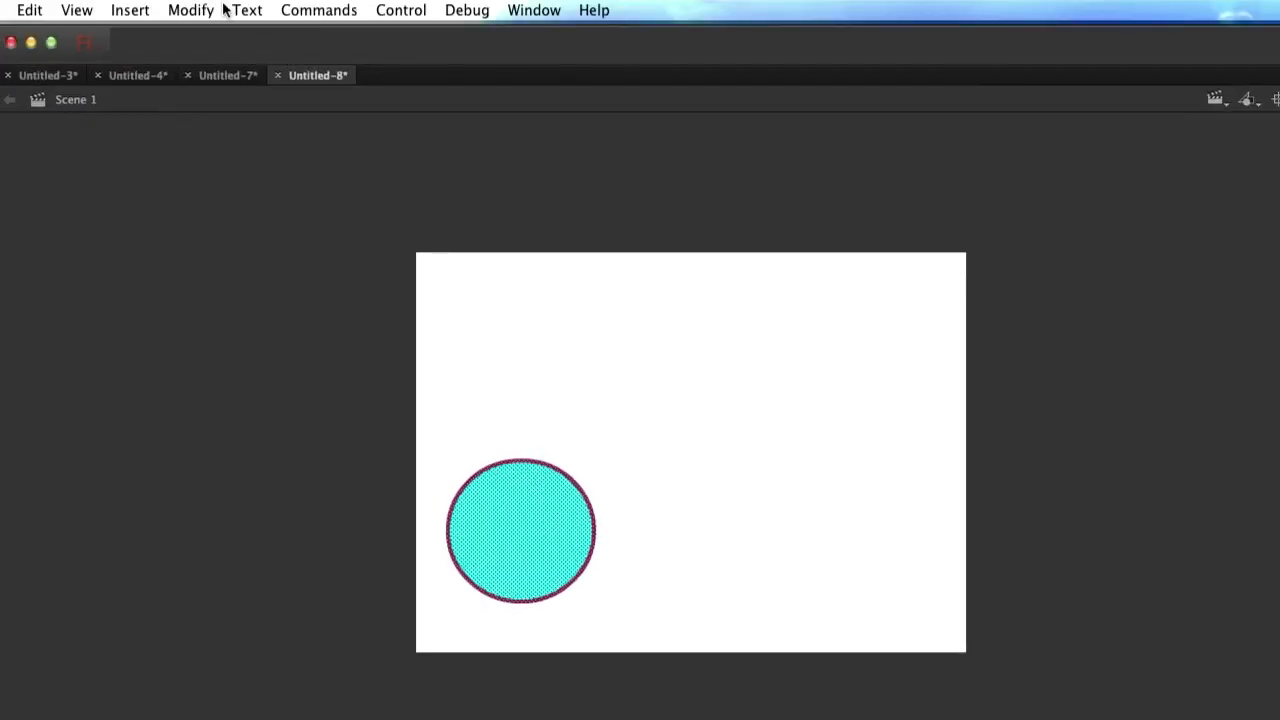
# Start converting the new circle to a symbol, naming it layer2.
pyautogui.click(206, 10)
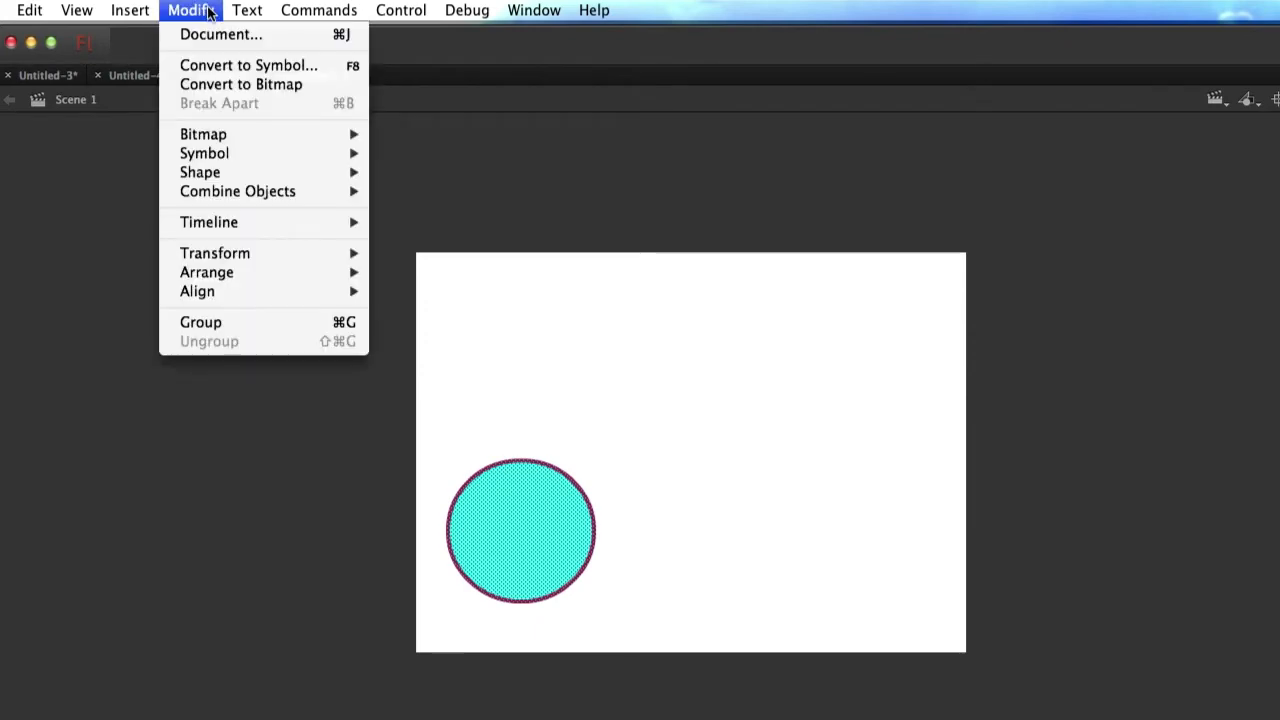
pyautogui.click(216, 66)
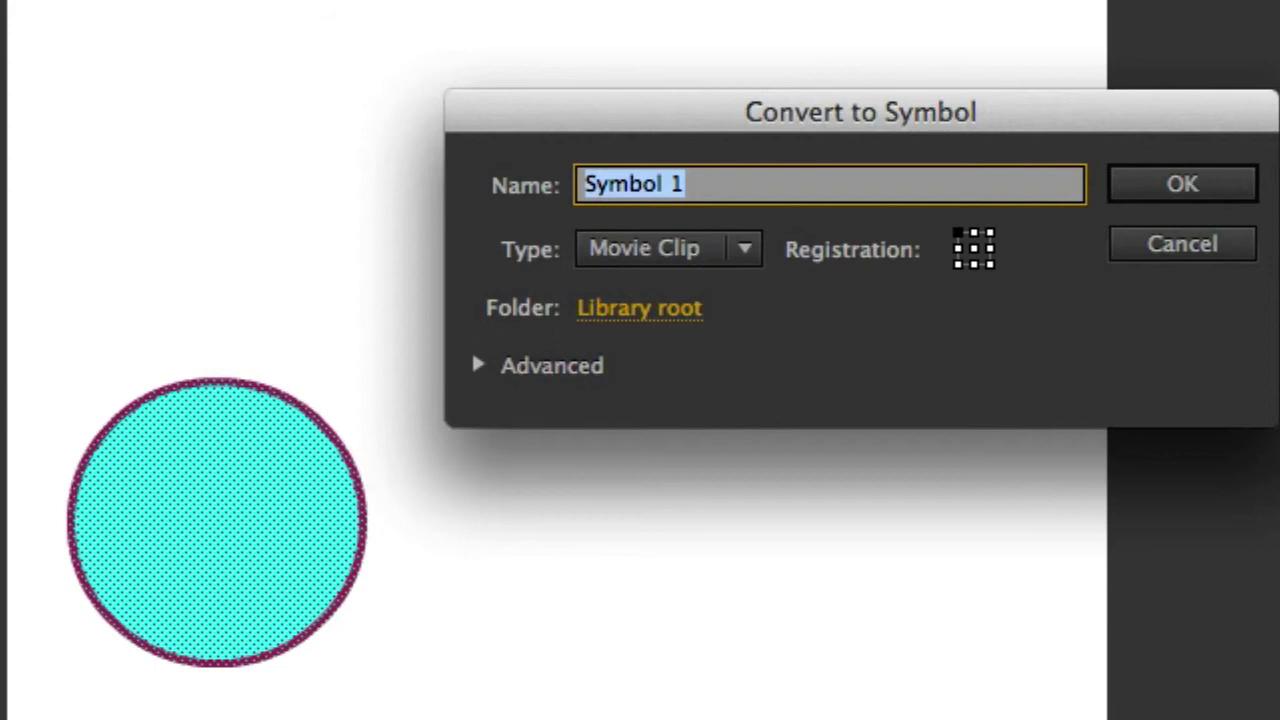
pyautogui.write('lay')
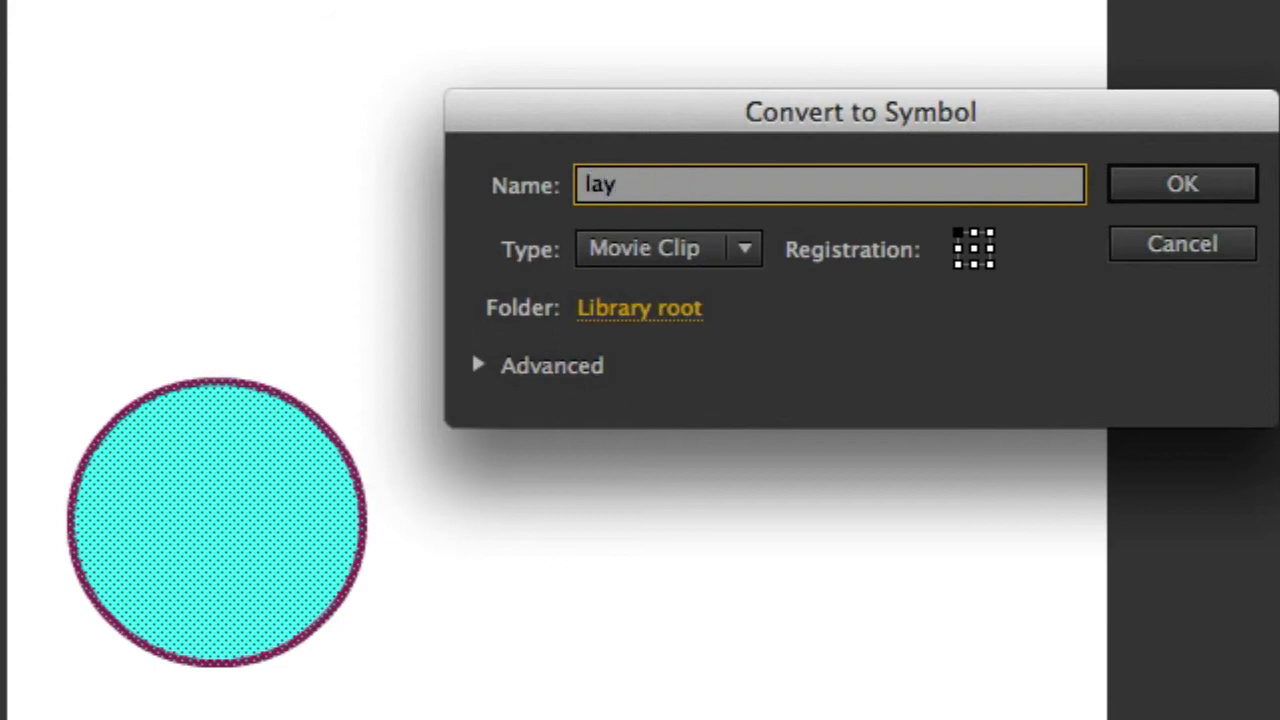
pyautogui.write('er2')
# Create the layer2 movie clip, motion-tween Layer 2, and drag the circle rightward to end the path.
pyautogui.click(1168, 178)
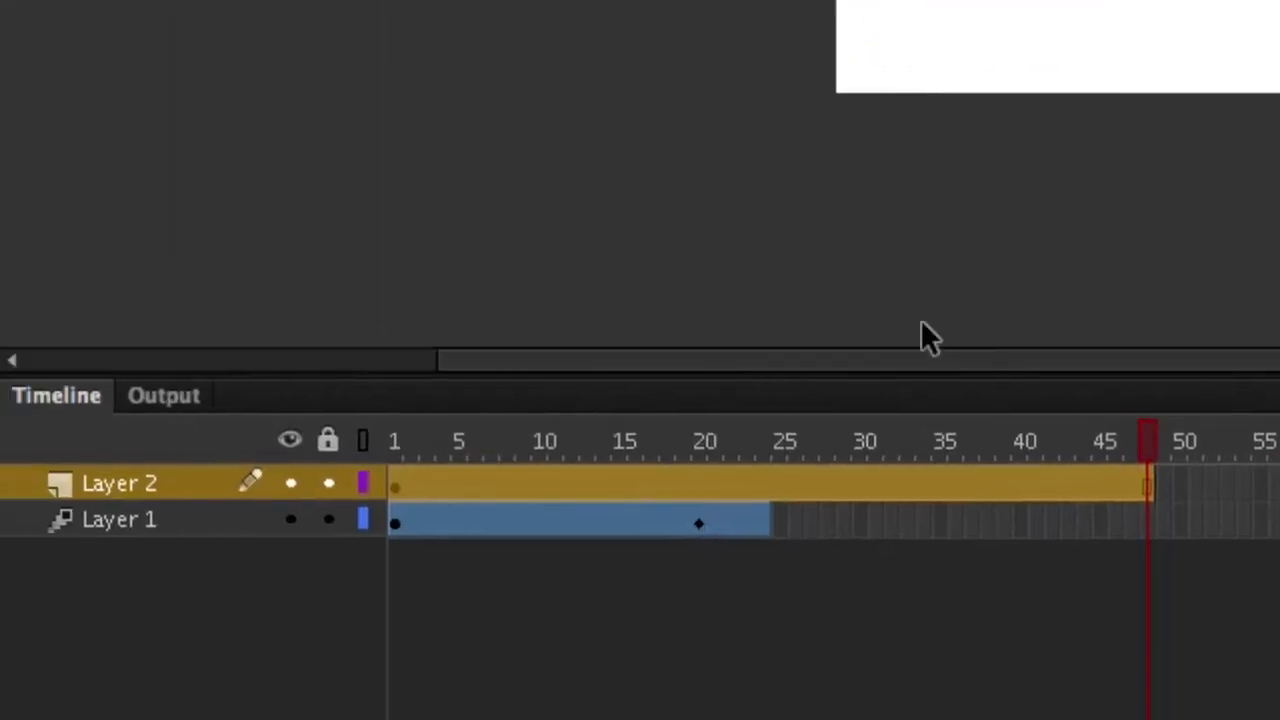
pyautogui.click(887, 479)
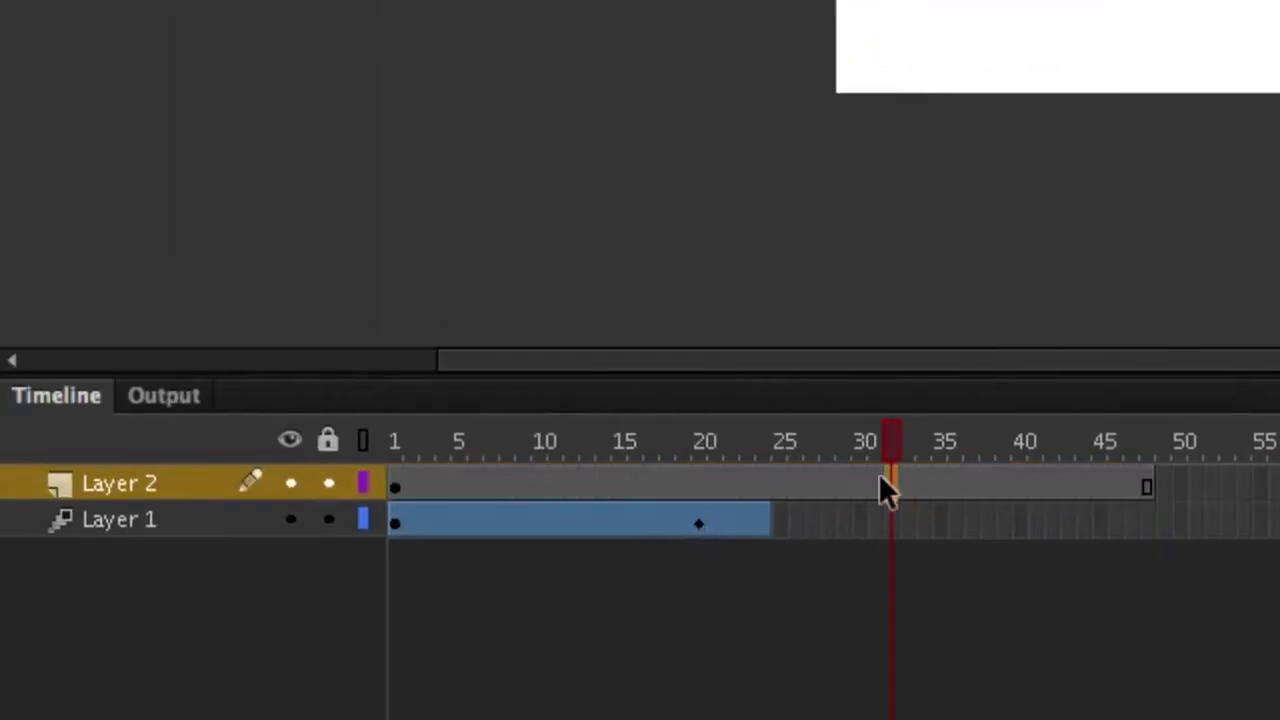
pyautogui.click(870, 481)
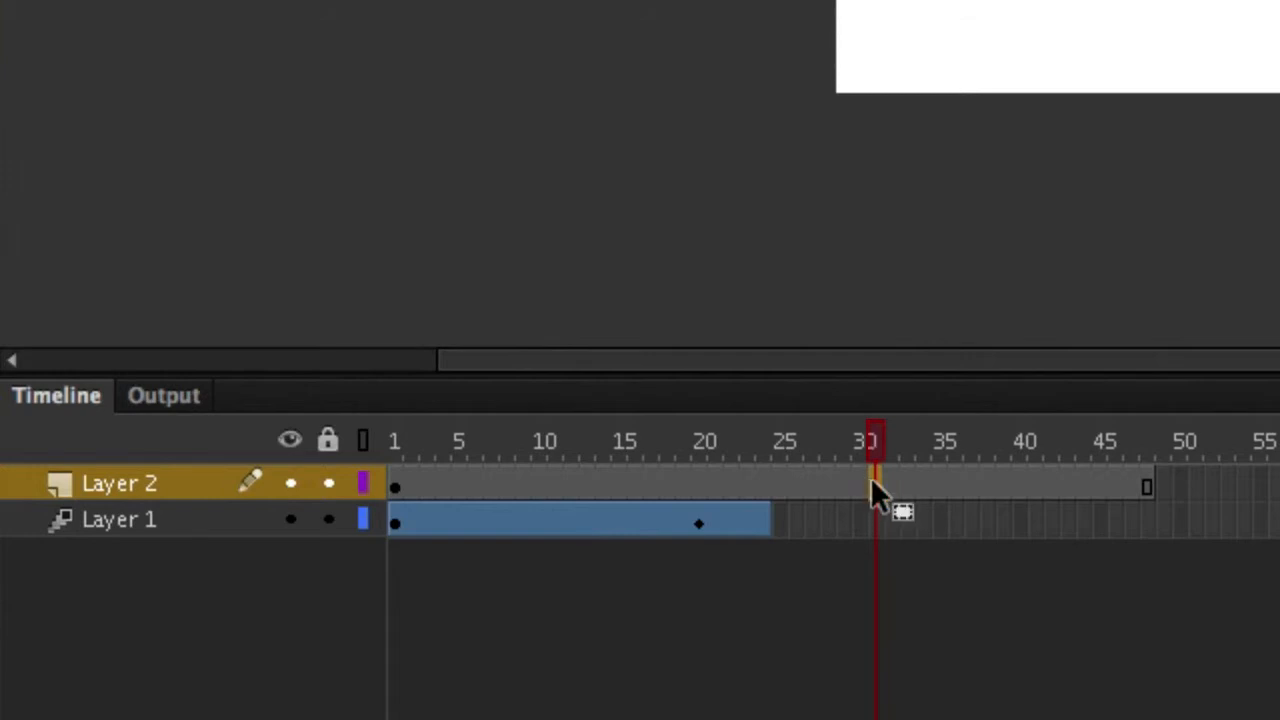
pyautogui.rightClick(870, 476)
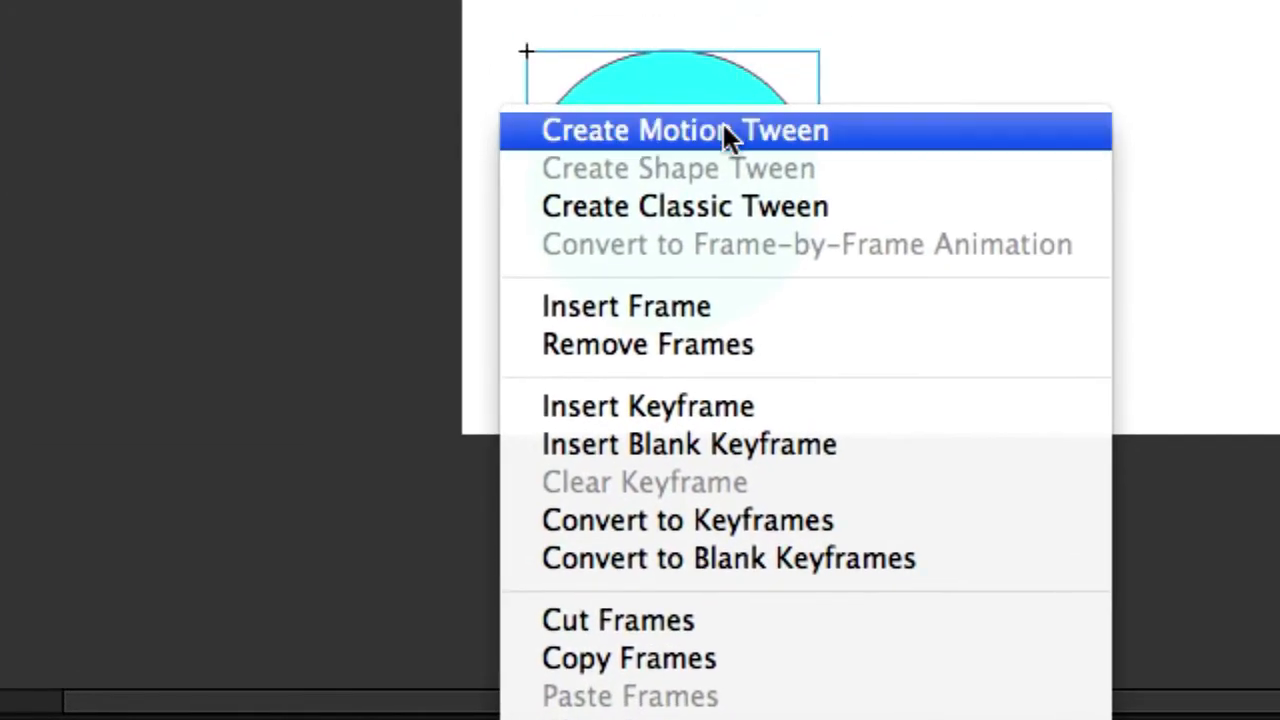
pyautogui.click(728, 134)
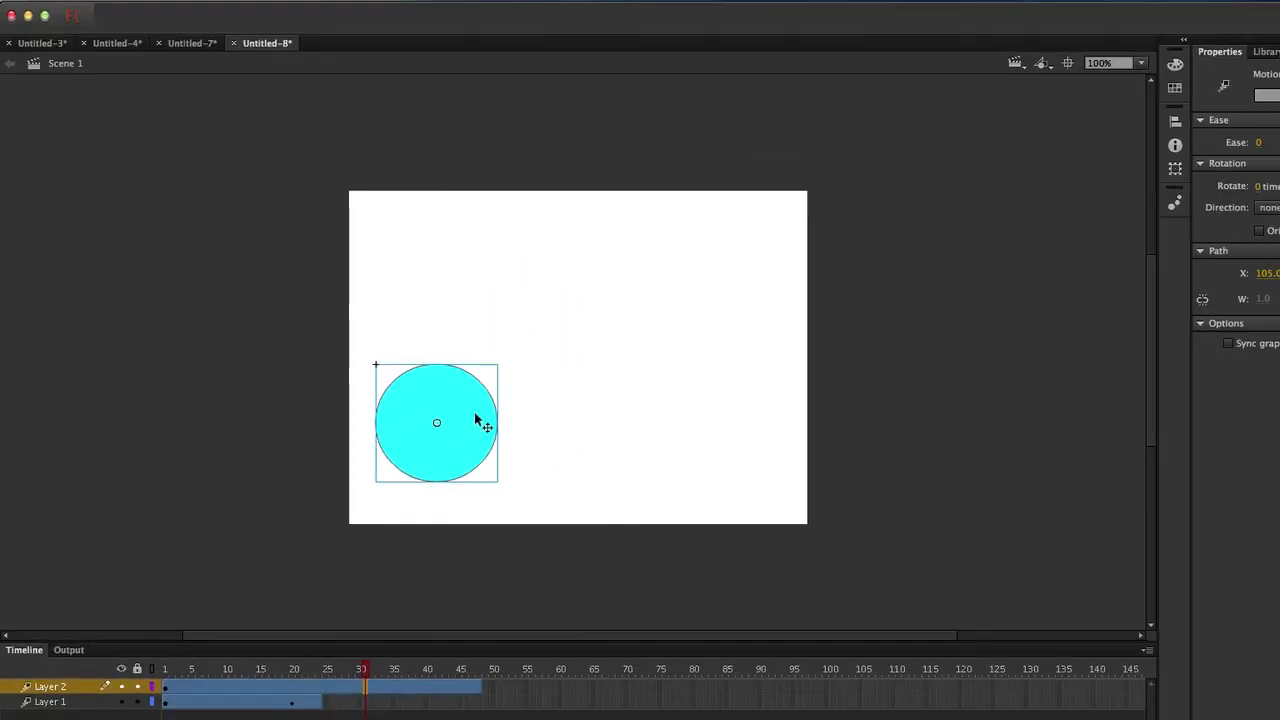
pyautogui.moveTo(441, 425); pyautogui.dragTo(589, 423)
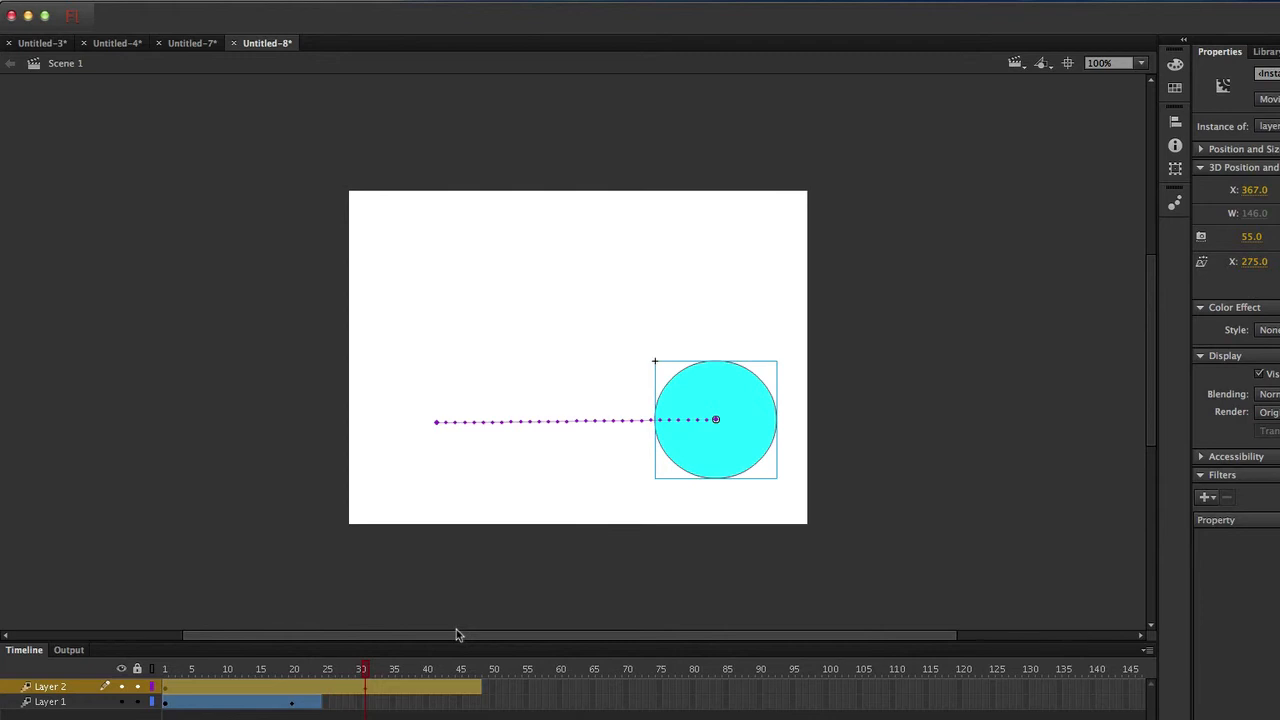
# Test the movie with Cmd+Enter to play both circle animations as Untitled-8.swf.
pyautogui.press('super+Return')
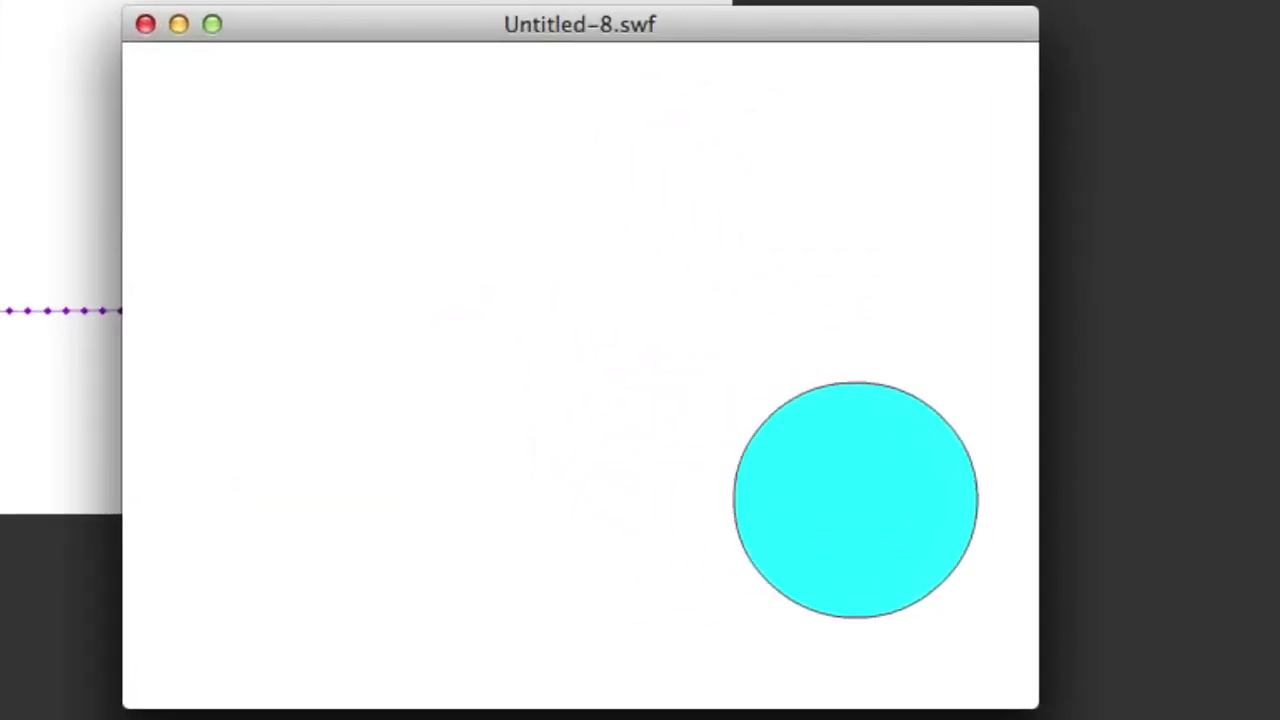